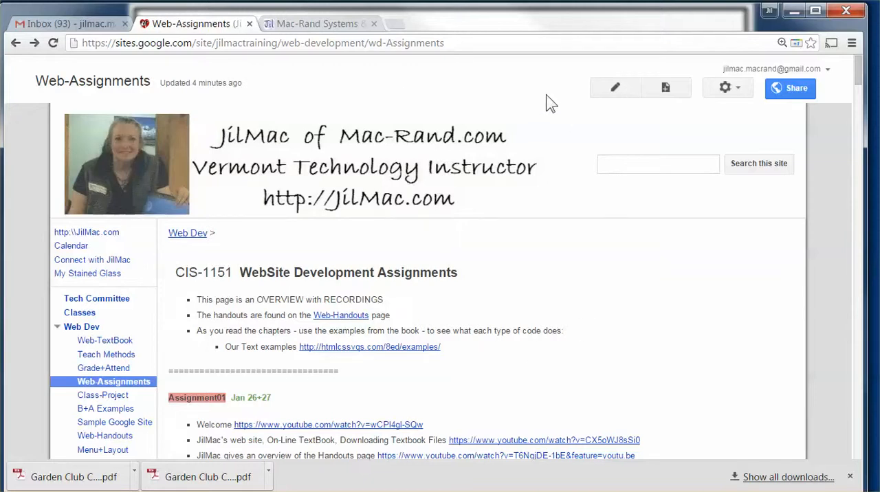
Open the Web-Assignments page for editing, review the Assignment03 workshops section, and save the page
{"action": "left_click", "coordinate": [617, 93]}
{"action": "scroll", "coordinate": [488, 158], "scroll_direction": "down", "scroll_amount": 5}
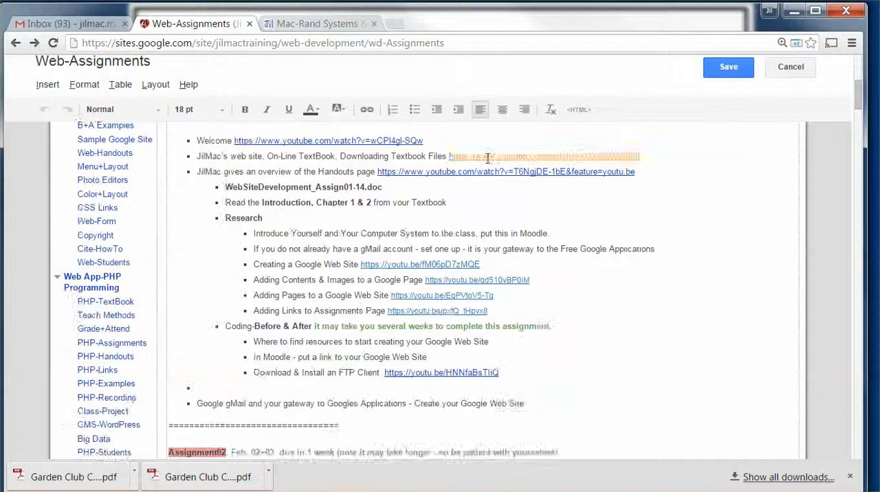
{"action": "scroll", "coordinate": [488, 158], "scroll_direction": "down", "scroll_amount": 12}
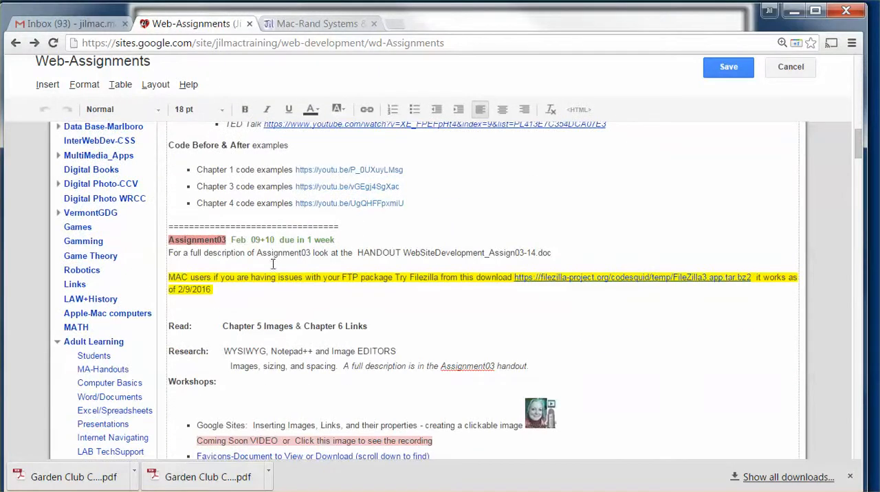
{"action": "scroll", "coordinate": [255, 265], "scroll_direction": "down", "scroll_amount": 1}
{"action": "scroll", "coordinate": [247, 254], "scroll_direction": "down", "scroll_amount": 1}
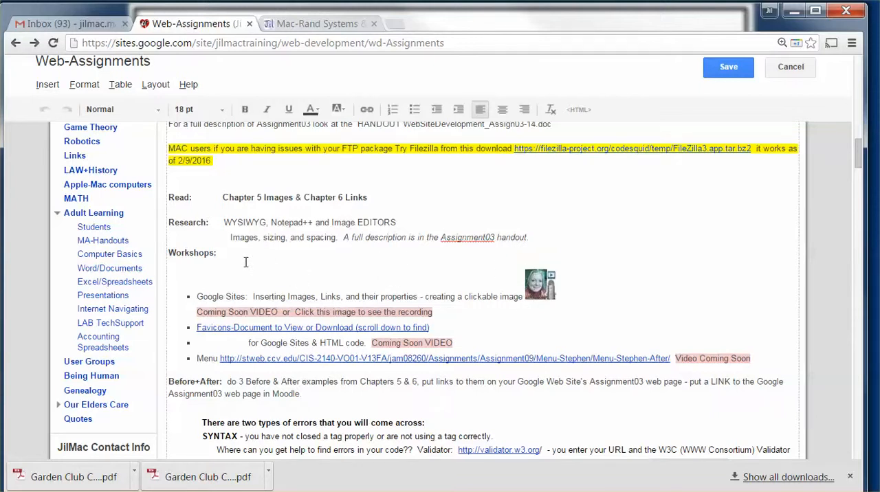
{"action": "left_click", "coordinate": [722, 66]}
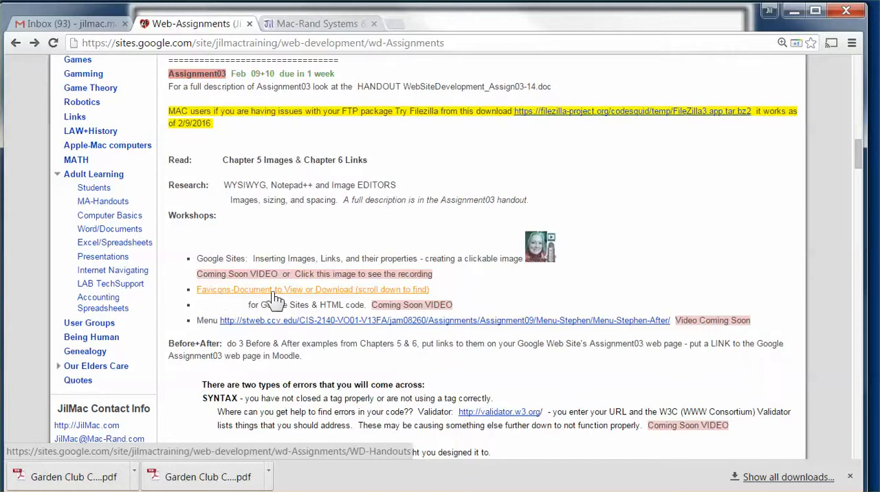
Test the existing clickable image in the Assignment03 workshops list and close the Mac-Rand site tabs
{"action": "left_click", "coordinate": [540, 249]}
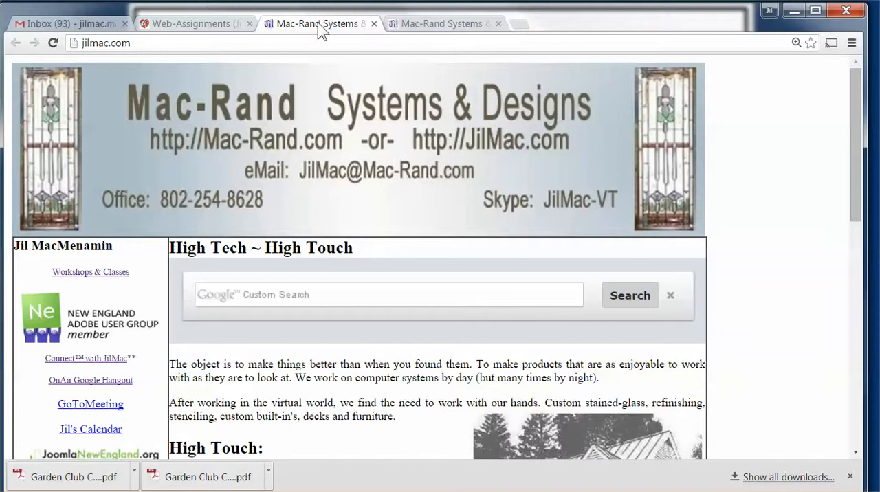
{"action": "left_click", "coordinate": [374, 24]}
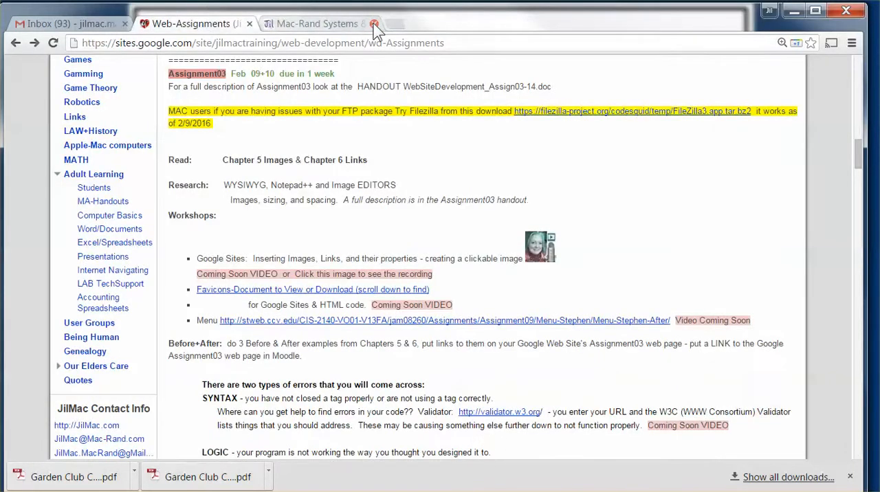
{"action": "left_click", "coordinate": [337, 26]}
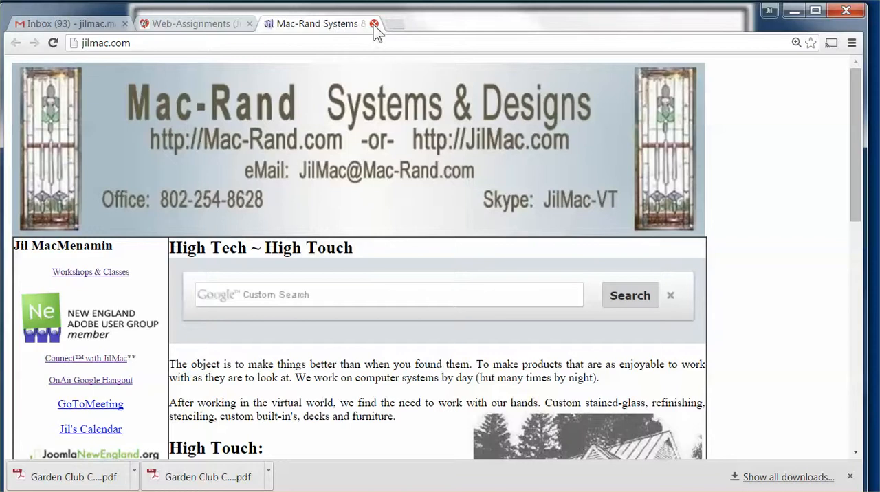
{"action": "left_click", "coordinate": [375, 24]}
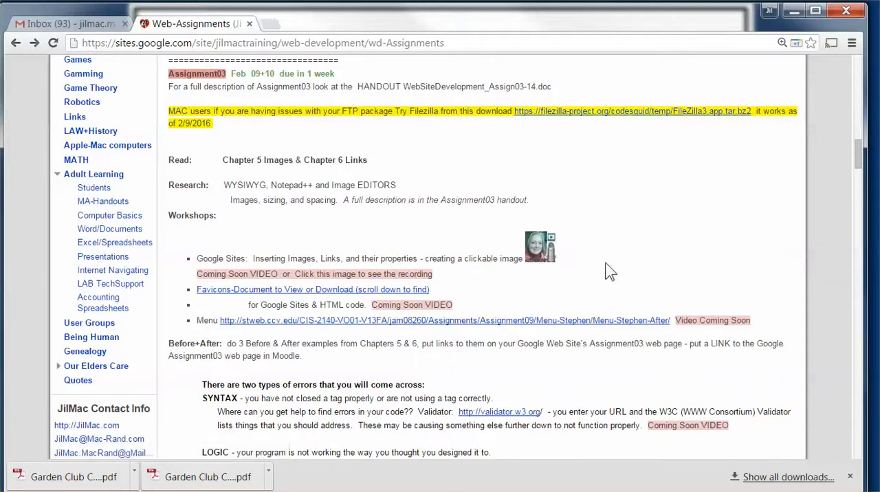
Reopen the page for editing and move the existing image in the Assignment03 workshops list onto its own bullet
{"action": "scroll", "coordinate": [635, 267], "scroll_direction": "up", "scroll_amount": 15}
{"action": "scroll", "coordinate": [635, 267], "scroll_direction": "up", "scroll_amount": 5}
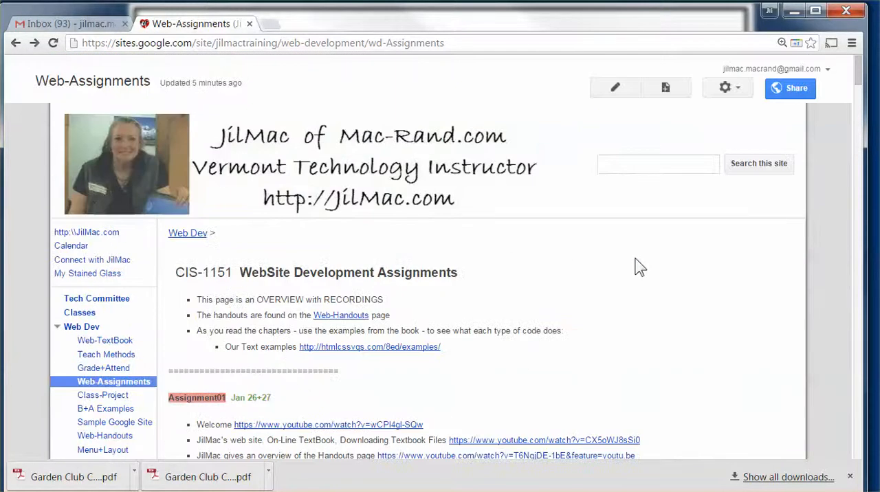
{"action": "left_click", "coordinate": [618, 90]}
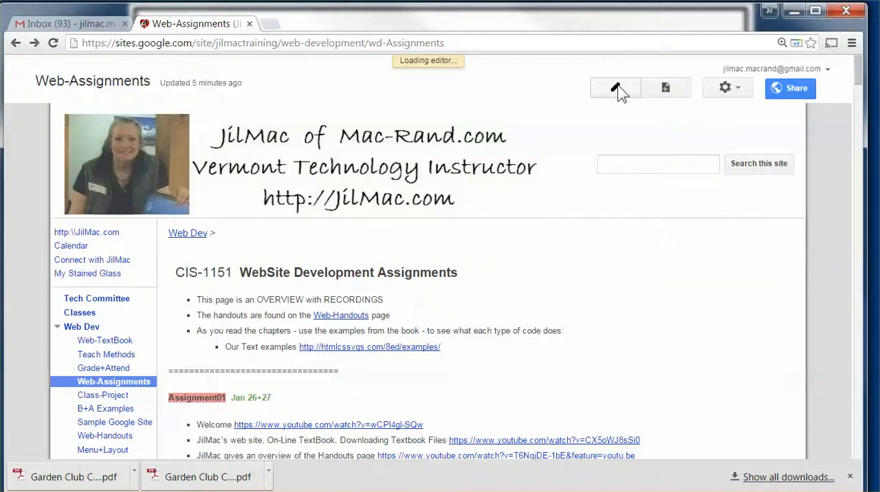
{"action": "scroll", "coordinate": [537, 242], "scroll_direction": "down", "scroll_amount": 20}
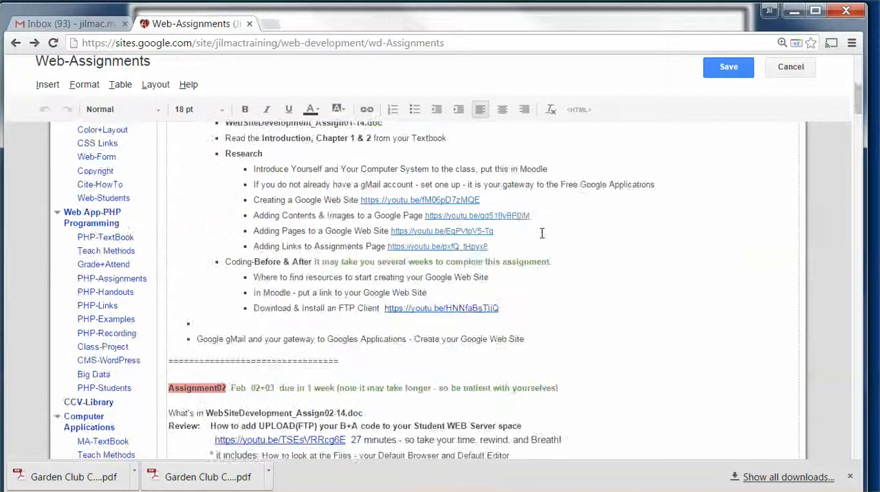
{"action": "scroll", "coordinate": [538, 242], "scroll_direction": "down", "scroll_amount": 3}
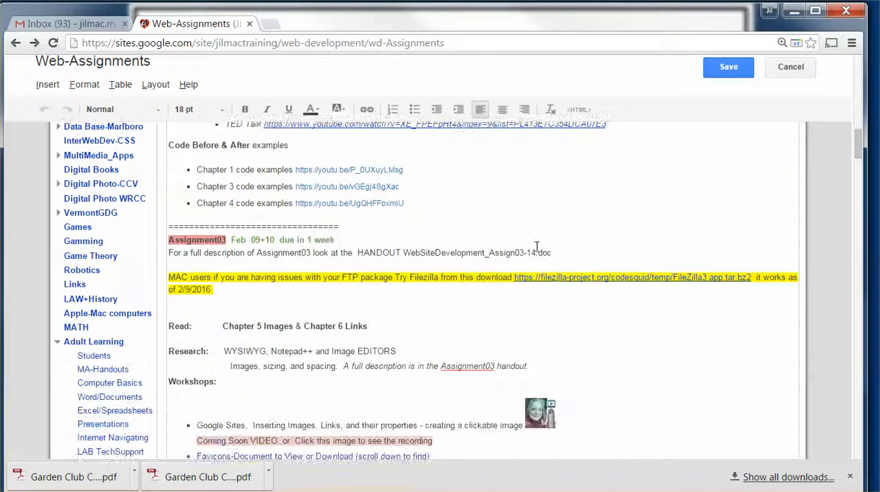
{"action": "scroll", "coordinate": [536, 246], "scroll_direction": "down", "scroll_amount": 3}
{"action": "scroll", "coordinate": [516, 262], "scroll_direction": "down", "scroll_amount": 2}
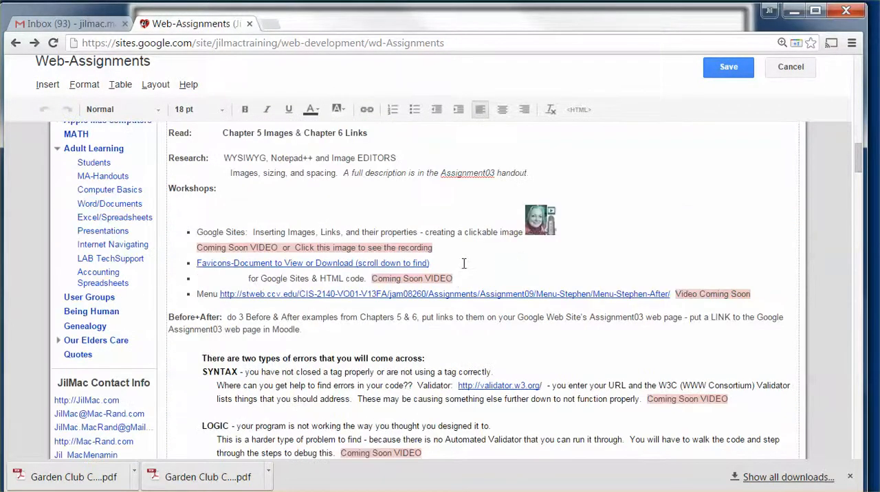
{"action": "left_click", "coordinate": [524, 232]}
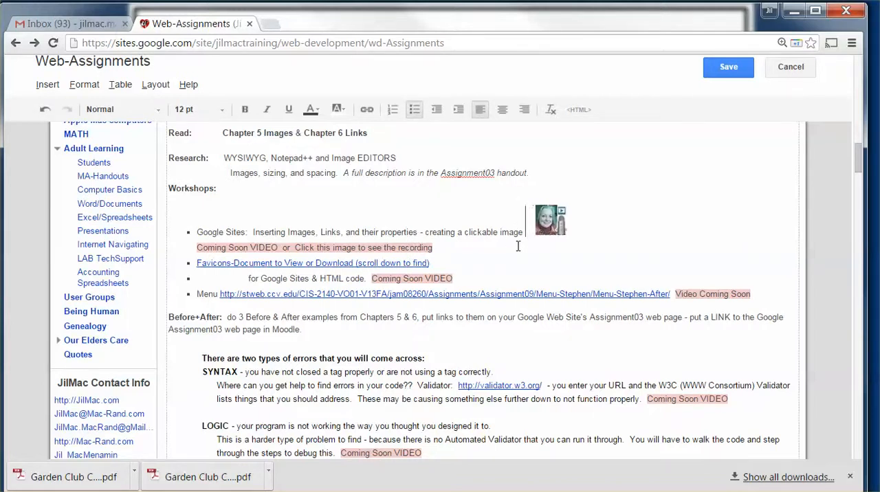
{"action": "key", "text": "Return"}
{"action": "left_click", "coordinate": [536, 216]}
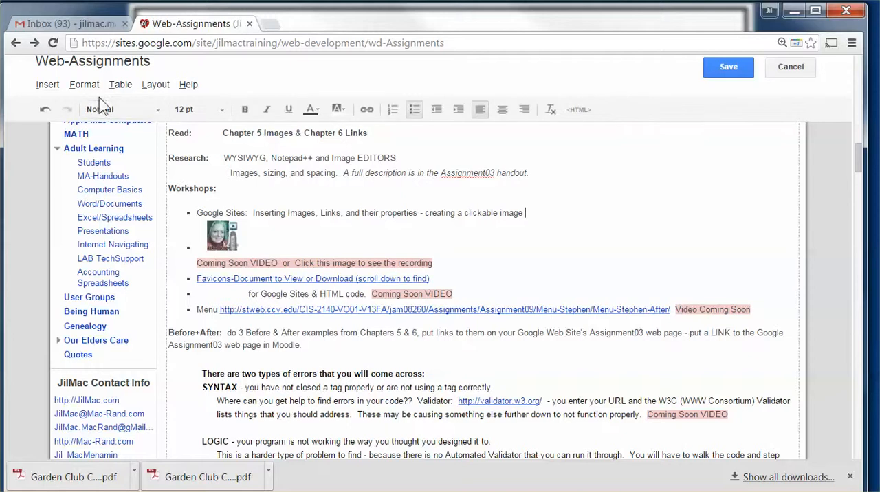
Start inserting an image after the "creating a clickable image" text and upload the _JilMac-makes-a-movie picture from the _JilMac folder
{"action": "left_click", "coordinate": [48, 85]}
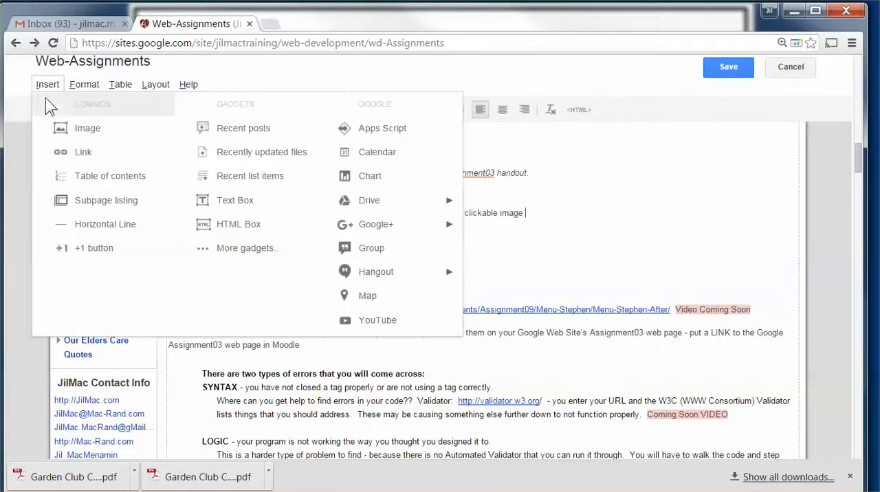
{"action": "left_click", "coordinate": [77, 129]}
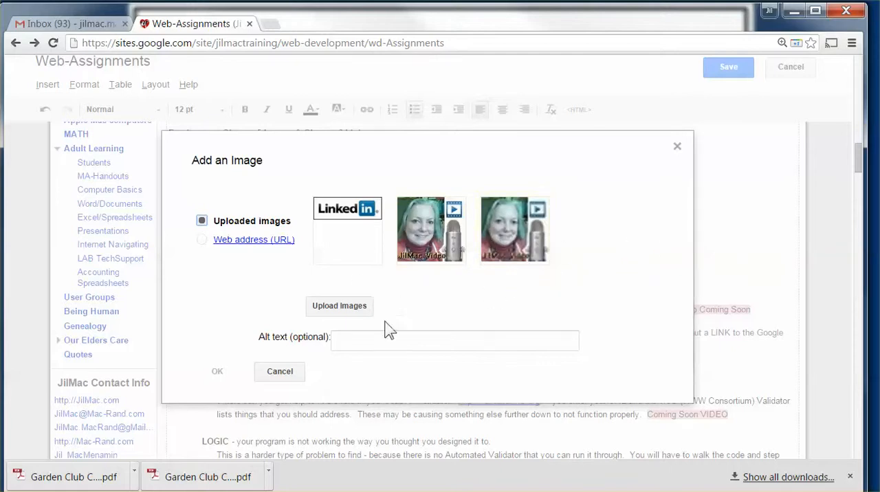
{"action": "left_click", "coordinate": [338, 308]}
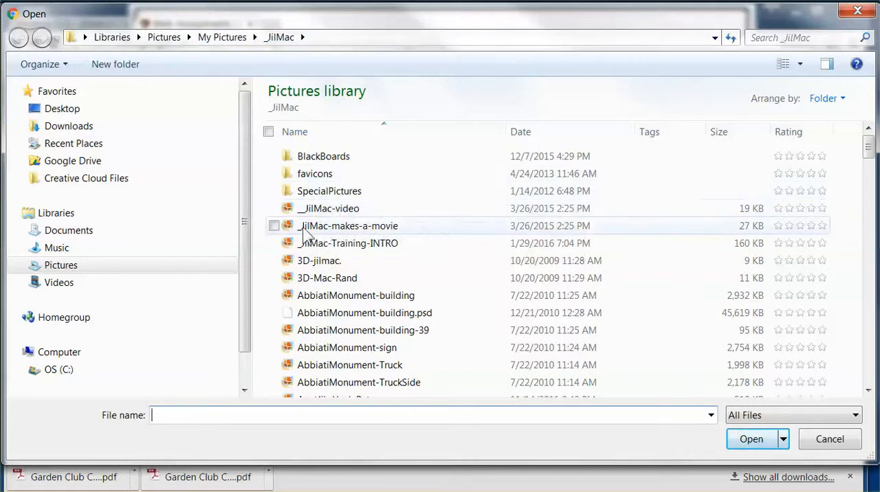
{"action": "left_click", "coordinate": [344, 228]}
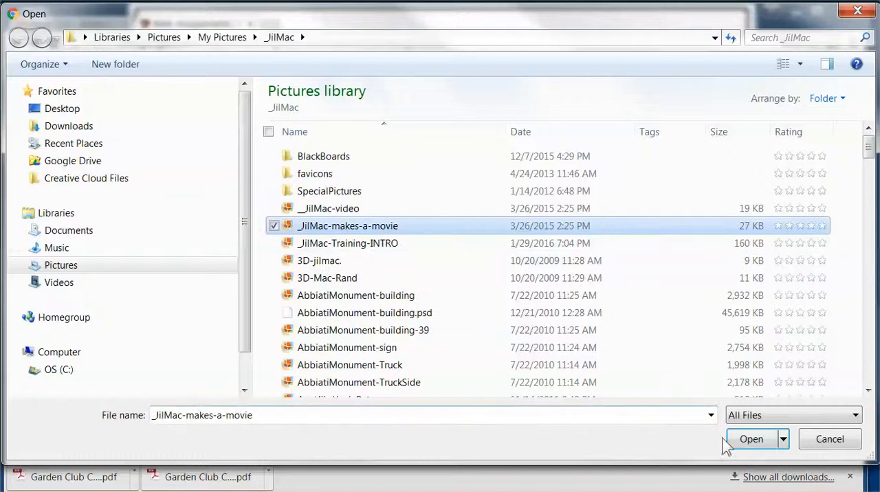
{"action": "left_click", "coordinate": [752, 440]}
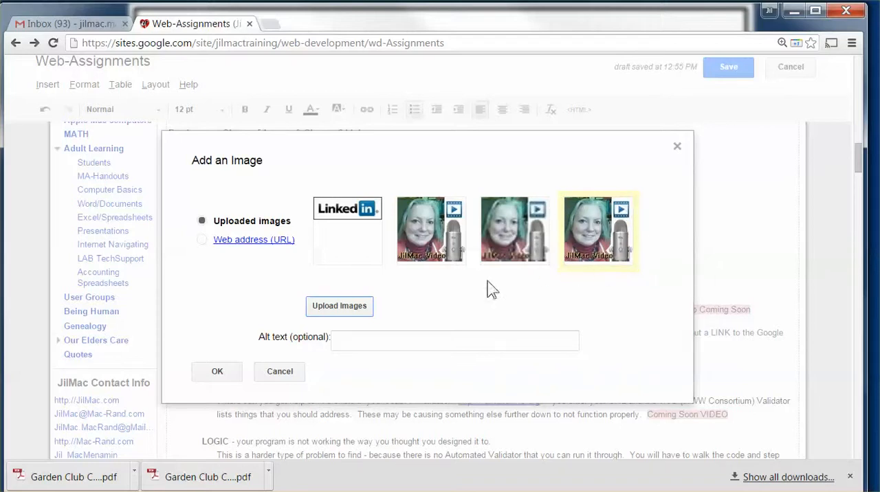
Insert the already uploaded _JilMac-makes-a-movie-small.jpg image with the alt text "JilMac Clickable Image"
{"action": "left_click", "coordinate": [500, 241]}
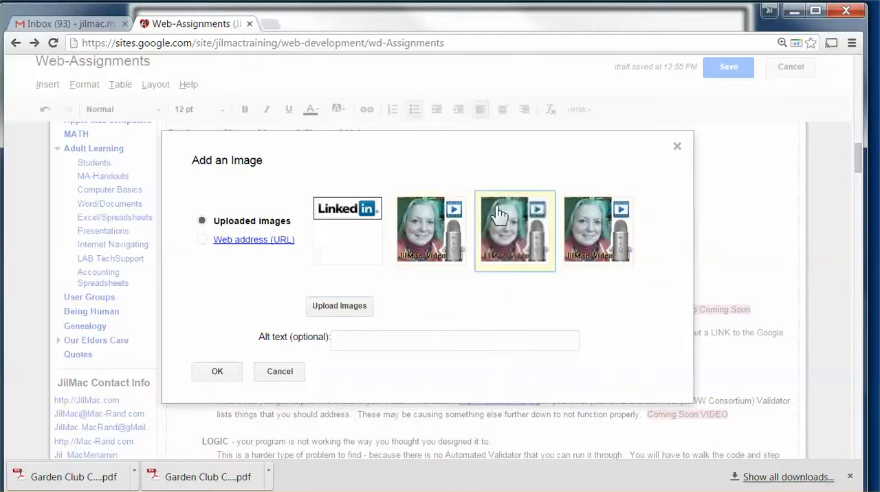
{"action": "left_click", "coordinate": [350, 339]}
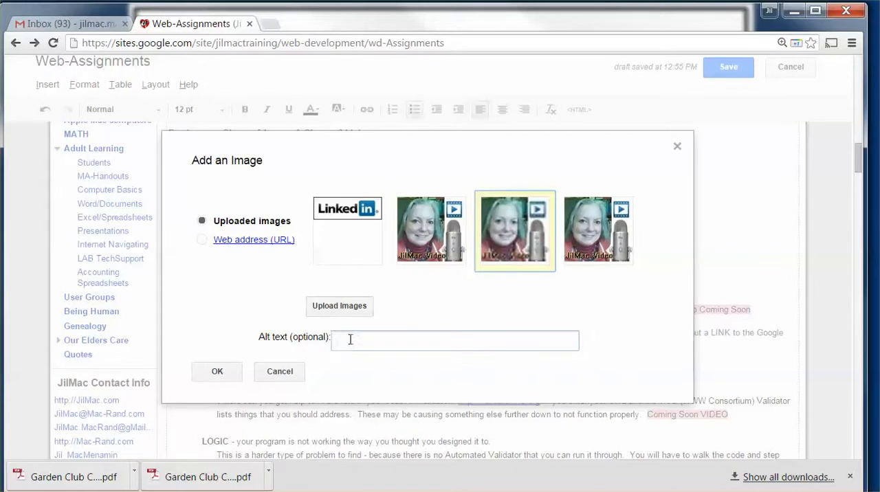
{"action": "left_click", "coordinate": [349, 342]}
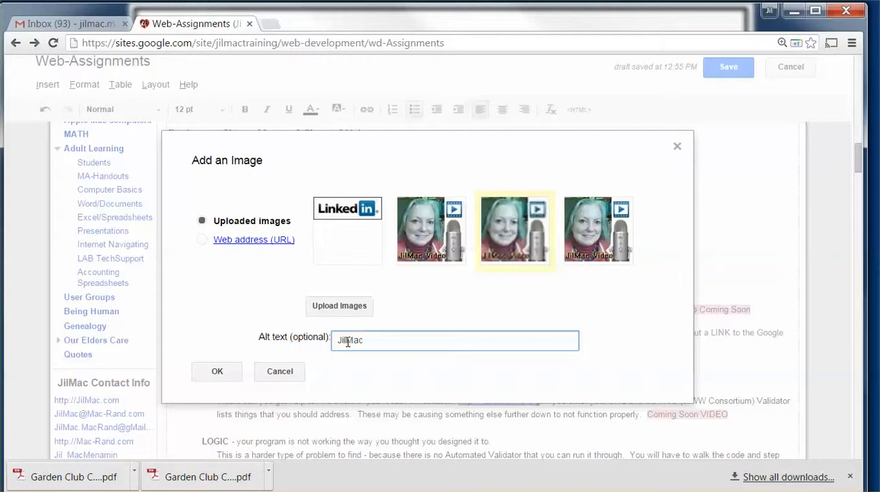
{"action": "type", "text": "JilMac Clickable Image"}
{"action": "left_click", "coordinate": [215, 373]}
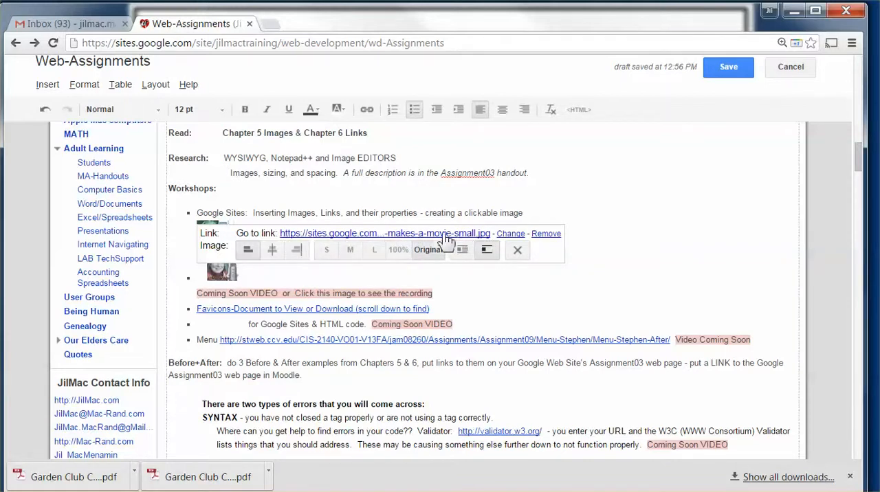
{"action": "left_click", "coordinate": [510, 234]}
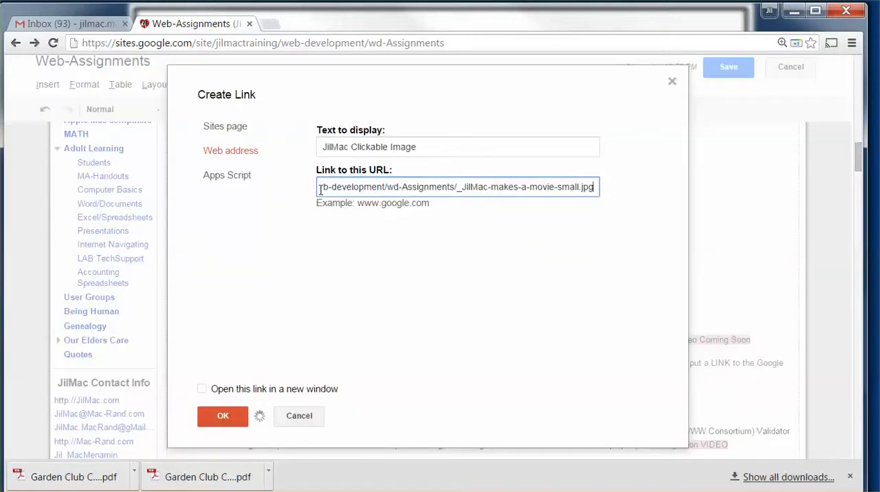
{"action": "left_click_drag", "start_coordinate": [320, 190], "coordinate": [622, 194]}
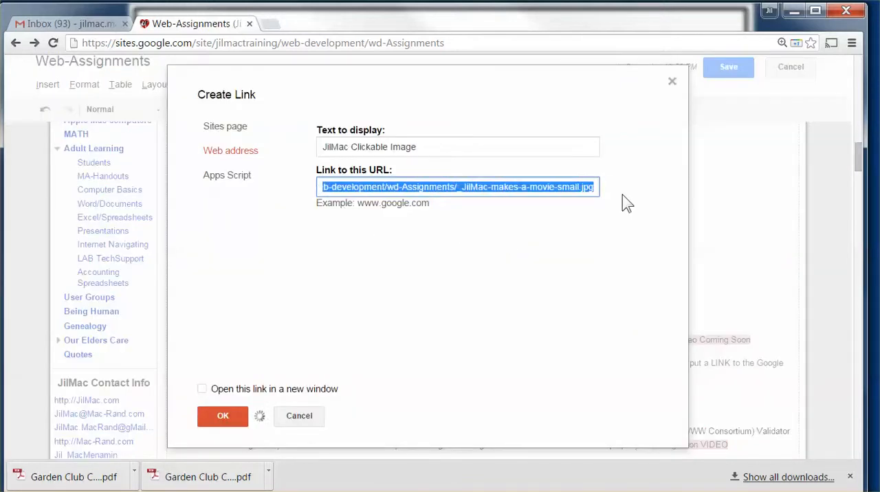
{"action": "key", "text": "BackSpace"}
{"action": "key", "text": "BackSpace"}
{"action": "key", "text": "BackSpace"}
{"action": "key", "text": "BackSpace"}
{"action": "key", "text": "BackSpace"}
{"action": "key", "text": "BackSpace"}
{"action": "key", "text": "BackSpace"}
{"action": "key", "text": "BackSpace"}
{"action": "key", "text": "BackSpace"}
{"action": "key", "text": "BackSpace"}
{"action": "key", "text": "BackSpace"}
{"action": "key", "text": "BackSpace"}
{"action": "key", "text": "BackSpace"}
{"action": "key", "text": "BackSpace"}
{"action": "key", "text": "BackSpace"}
{"action": "key", "text": "BackSpace"}
{"action": "key", "text": "BackSpace"}
{"action": "key", "text": "BackSpace"}
{"action": "key", "text": "BackSpace"}
{"action": "key", "text": "BackSpace"}
{"action": "key", "text": "BackSpace"}
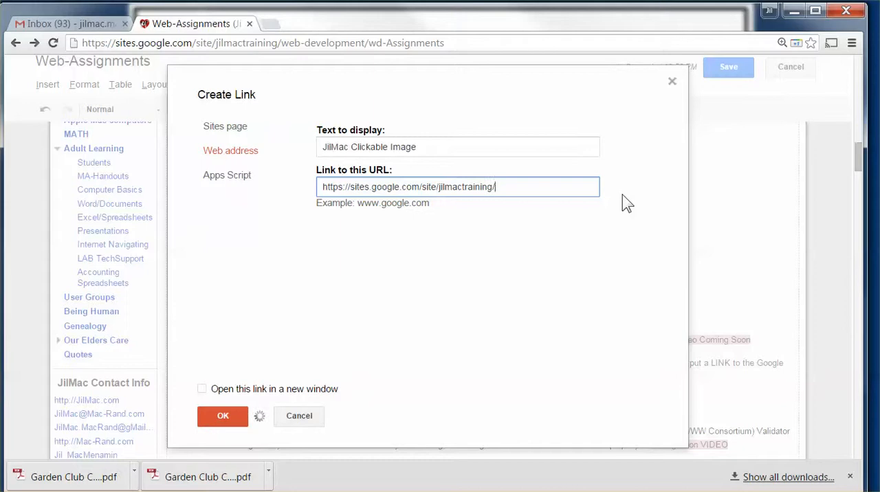
{"action": "key", "text": "BackSpace"}
{"action": "key", "text": "BackSpace"}
{"action": "key", "text": "BackSpace"}
{"action": "key", "text": "BackSpace"}
{"action": "key", "text": "BackSpace"}
{"action": "key", "text": "BackSpace"}
{"action": "key", "text": "BackSpace"}
{"action": "key", "text": "BackSpace"}
{"action": "key", "text": "BackSpace"}
{"action": "key", "text": "BackSpace"}
{"action": "key", "text": "BackSpace"}
{"action": "key", "text": "BackSpace"}
{"action": "key", "text": "BackSpace"}
{"action": "key", "text": "BackSpace"}
{"action": "key", "text": "BackSpace"}
{"action": "key", "text": "BackSpace"}
{"action": "key", "text": "BackSpace"}
{"action": "key", "text": "BackSpace"}
{"action": "key", "text": "BackSpace"}
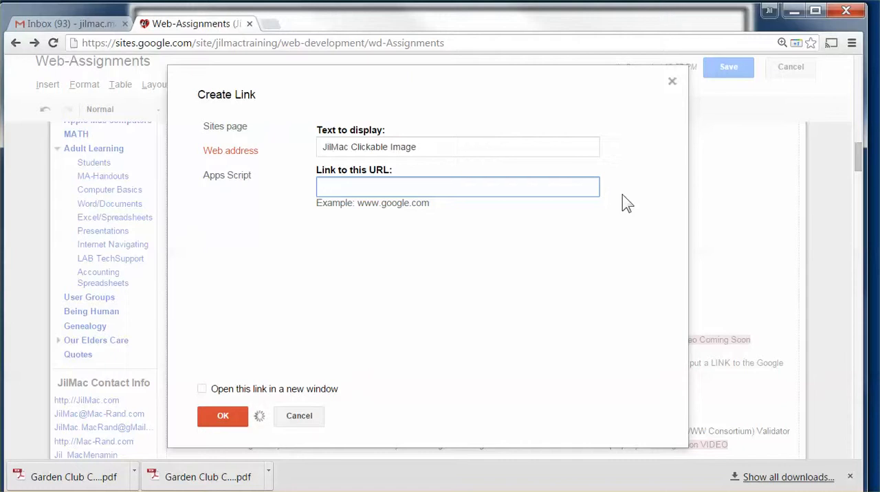
{"action": "type", "text": "http://JillMac.com"}
{"action": "left_click", "coordinate": [203, 390]}
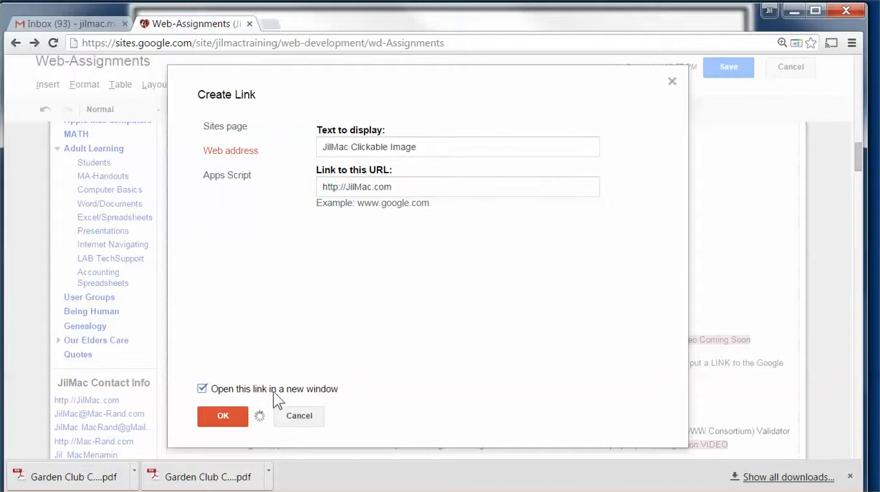
{"action": "left_click", "coordinate": [222, 415]}
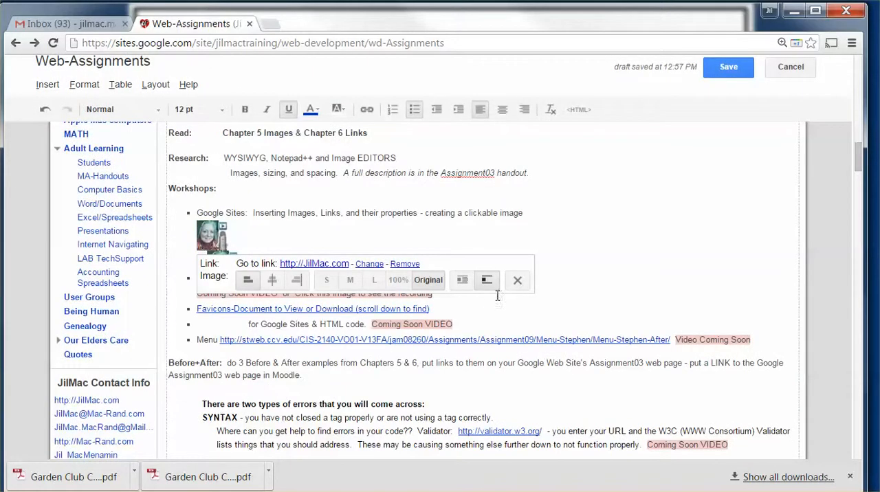
Bring the new image up onto the line ending in "creating a clickable image", check its link, and save the page
{"action": "left_click", "coordinate": [526, 215]}
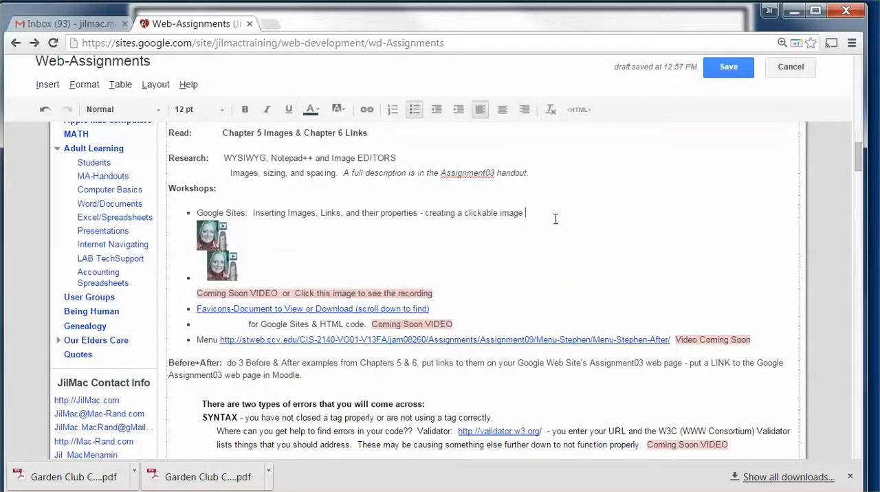
{"action": "key", "text": "Delete"}
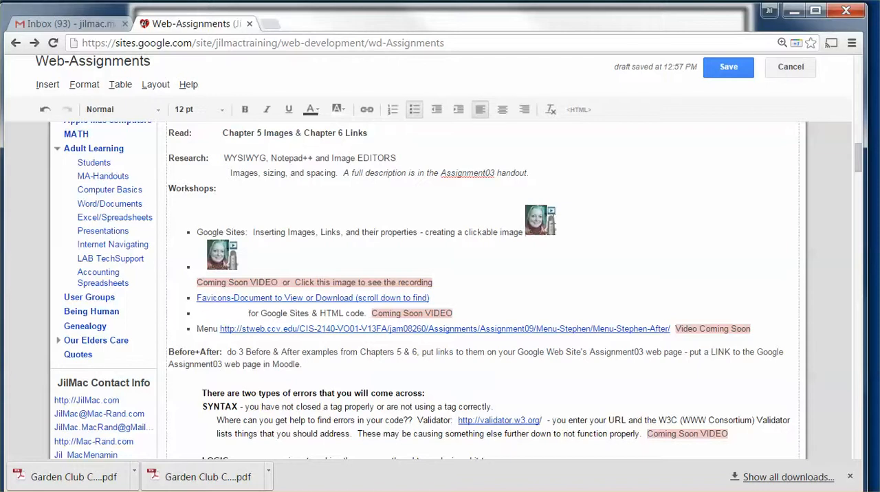
{"action": "left_click", "coordinate": [541, 220]}
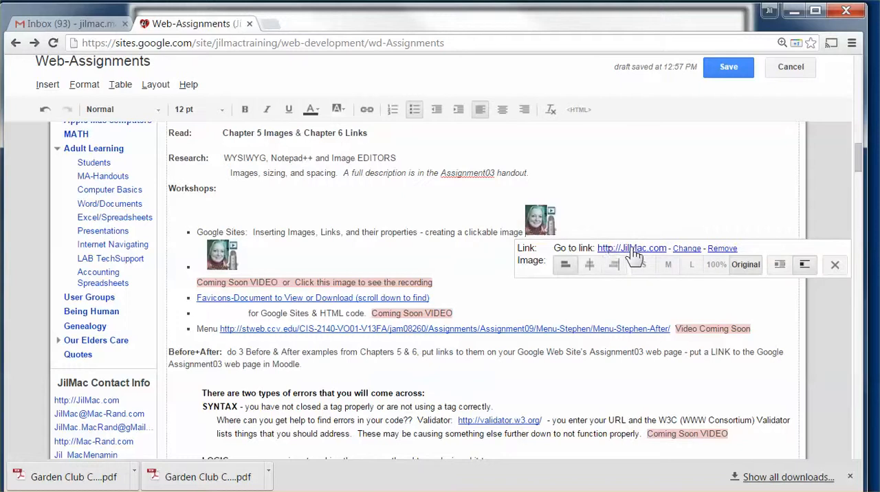
{"action": "left_click", "coordinate": [603, 215]}
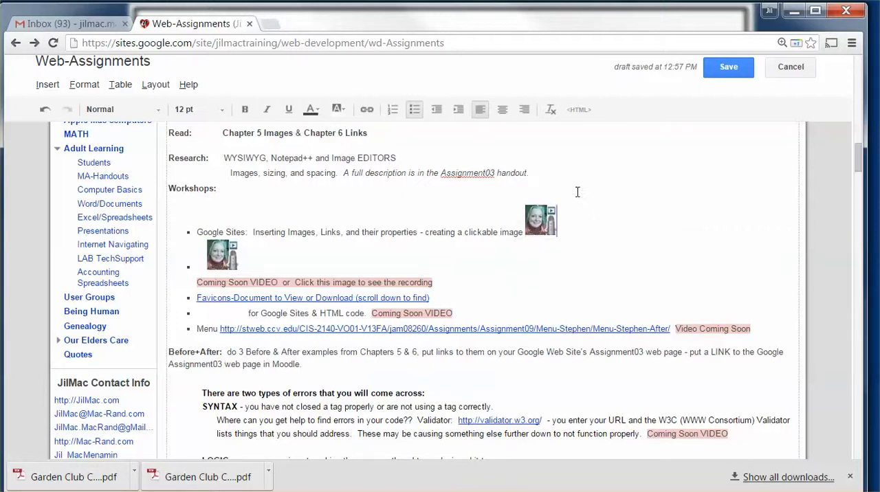
{"action": "left_click", "coordinate": [724, 64]}
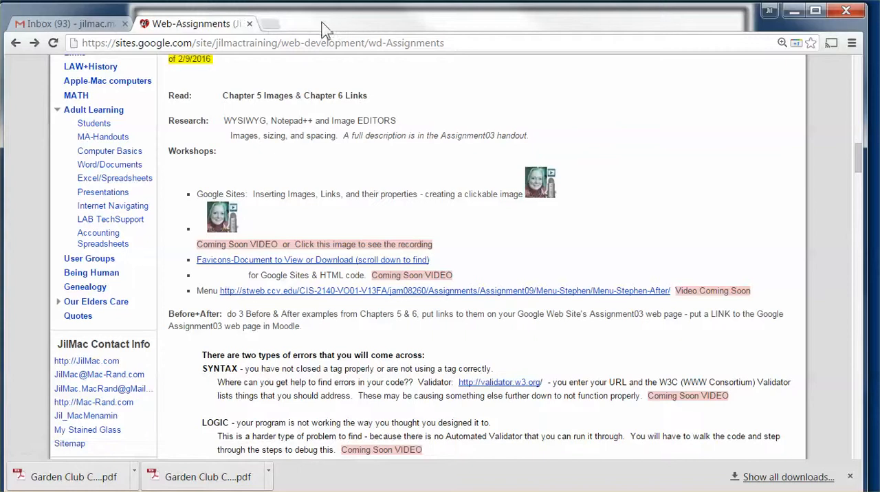
Test the new image's link on the saved page, compare the two tabs, and close the opened site tab
{"action": "left_click", "coordinate": [533, 198]}
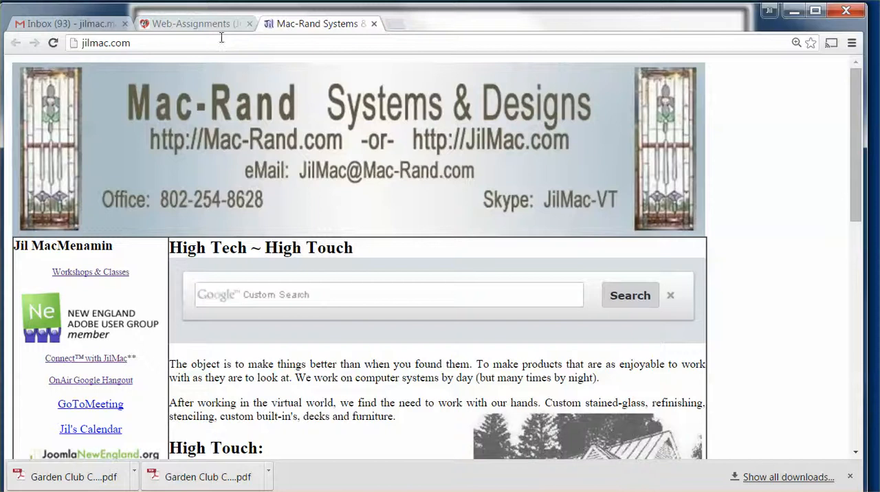
{"action": "left_click", "coordinate": [182, 23]}
{"action": "left_click", "coordinate": [295, 31]}
{"action": "left_click", "coordinate": [220, 25]}
{"action": "left_click", "coordinate": [296, 26]}
{"action": "left_click", "coordinate": [373, 24]}
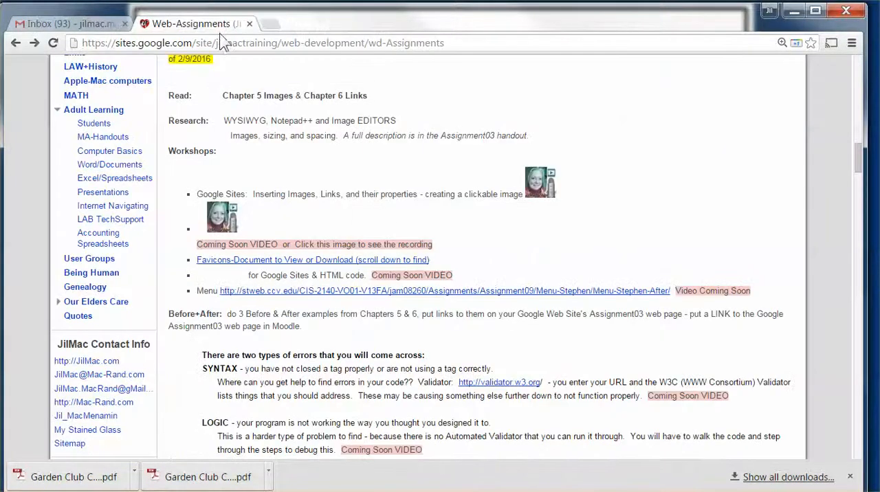